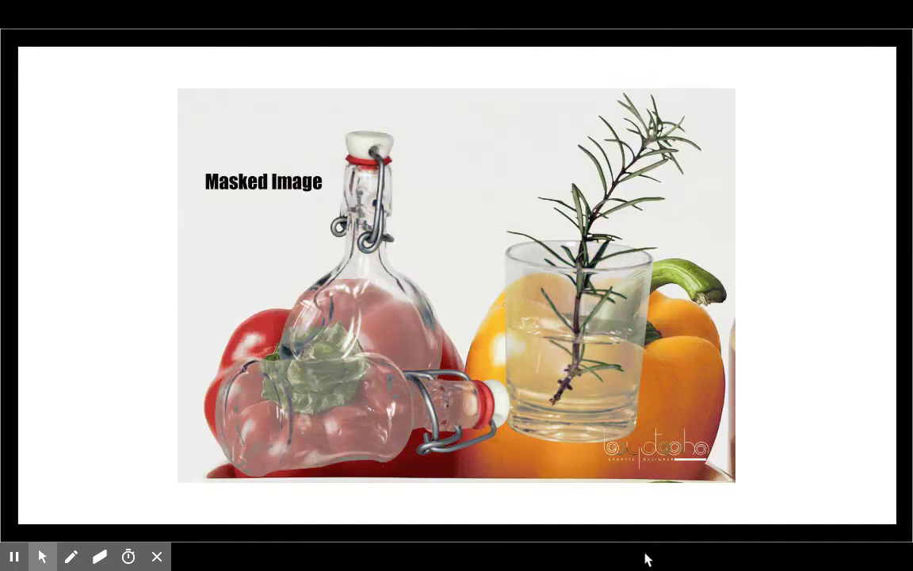
Advance through the masked and original bottles example slides, then exit the slideshow to the editor.
key("Right")
key("Right")
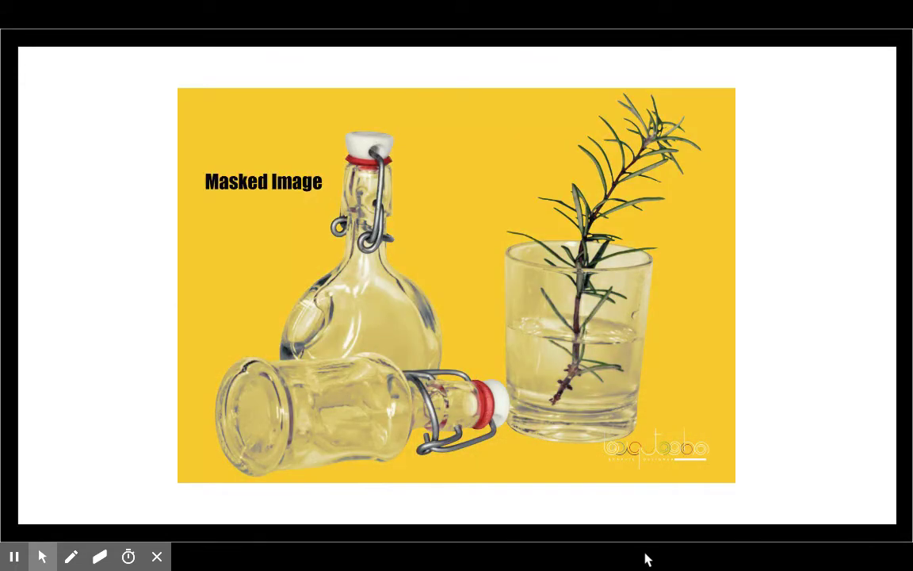
key("Right")
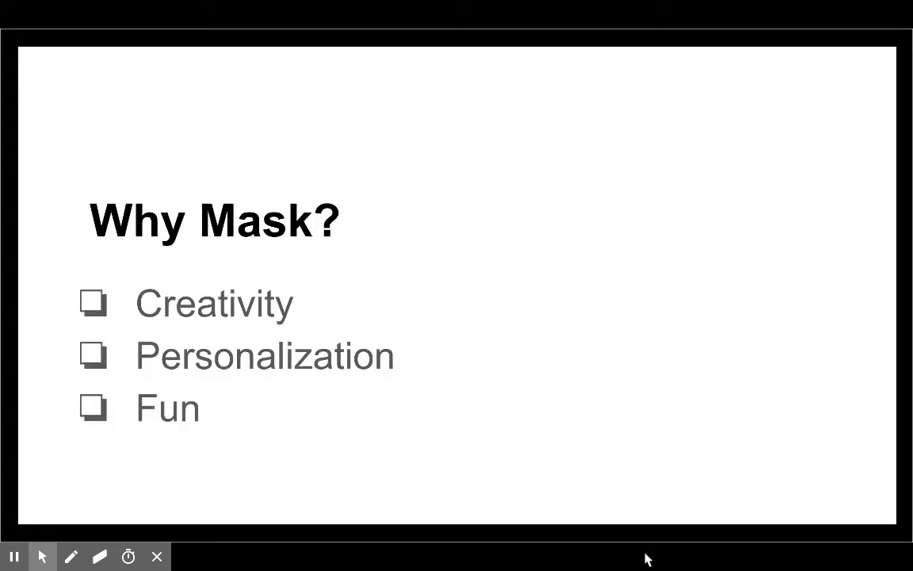
key("Escape")
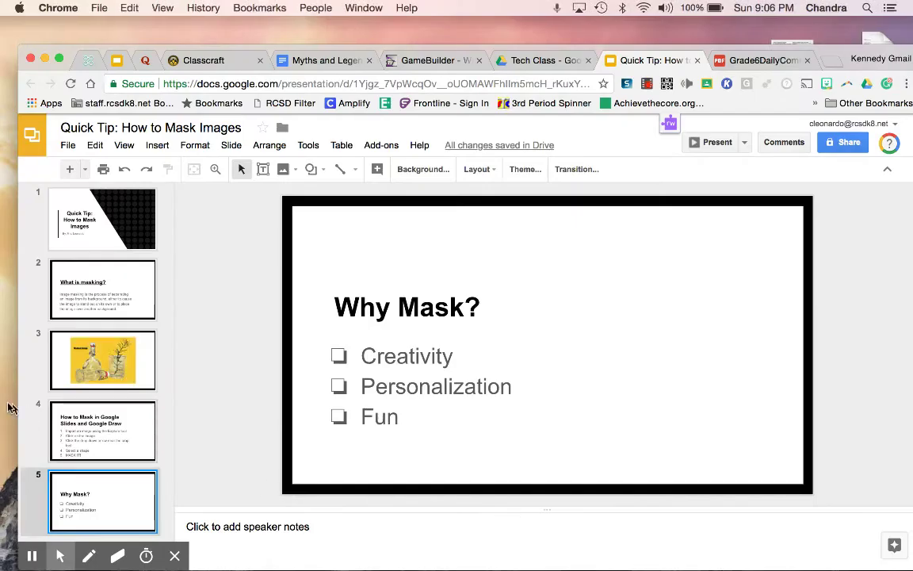
Insert a new slide after the How to Mask slide and delete its title and body placeholders.
key("Up")
left_click(69, 168)
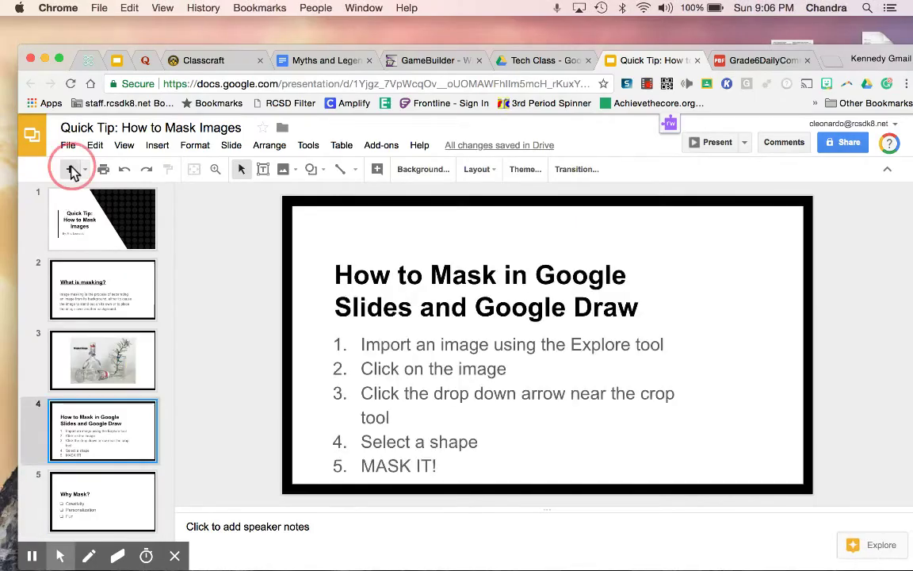
left_click(469, 251)
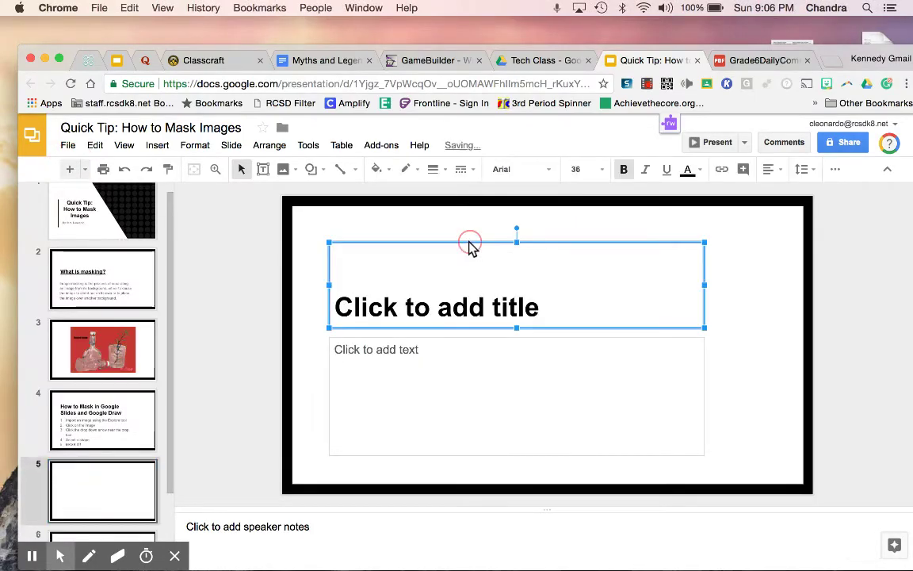
key("BackSpace")
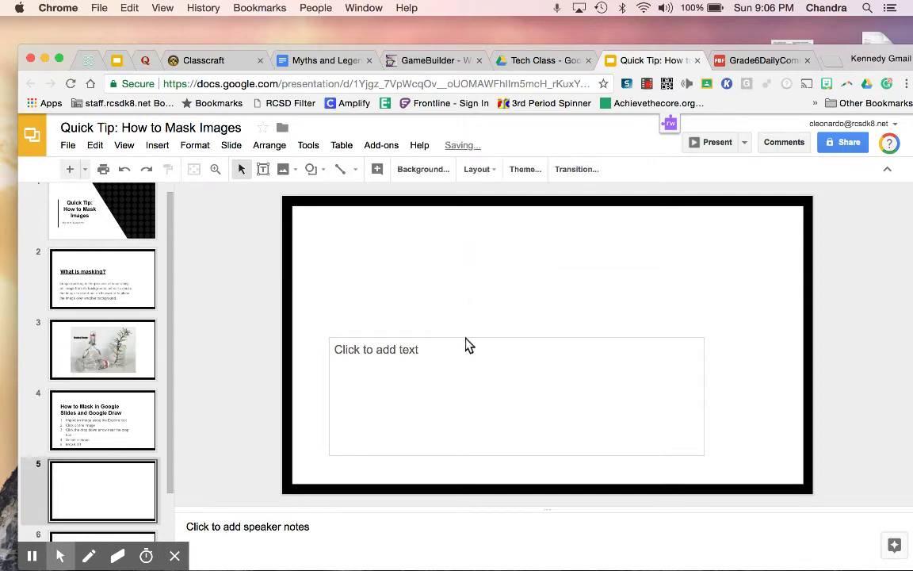
left_click(467, 345)
key("BackSpace")
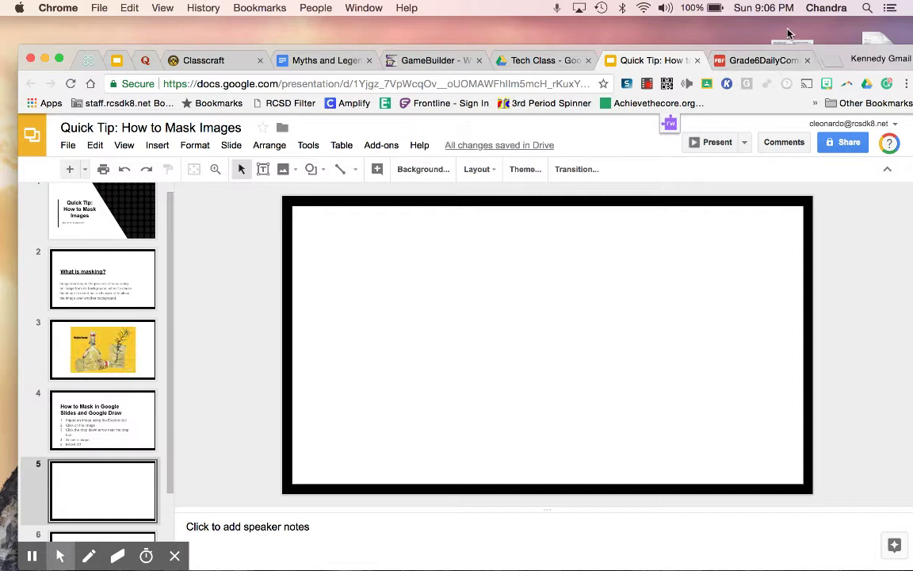
left_click_drag(836, 54, 832, 25)
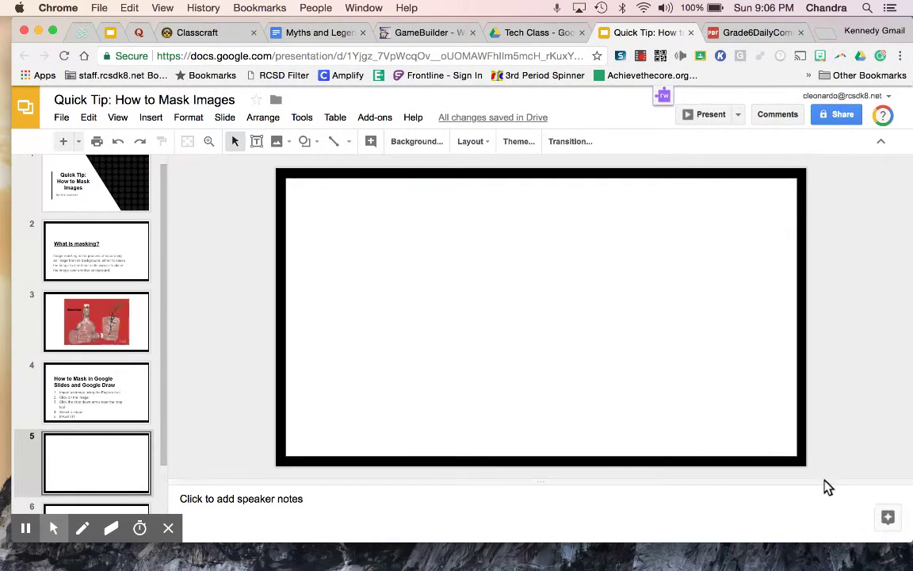
Search the Explore panel for 'french bull' and filter to image results.
left_click(876, 519)
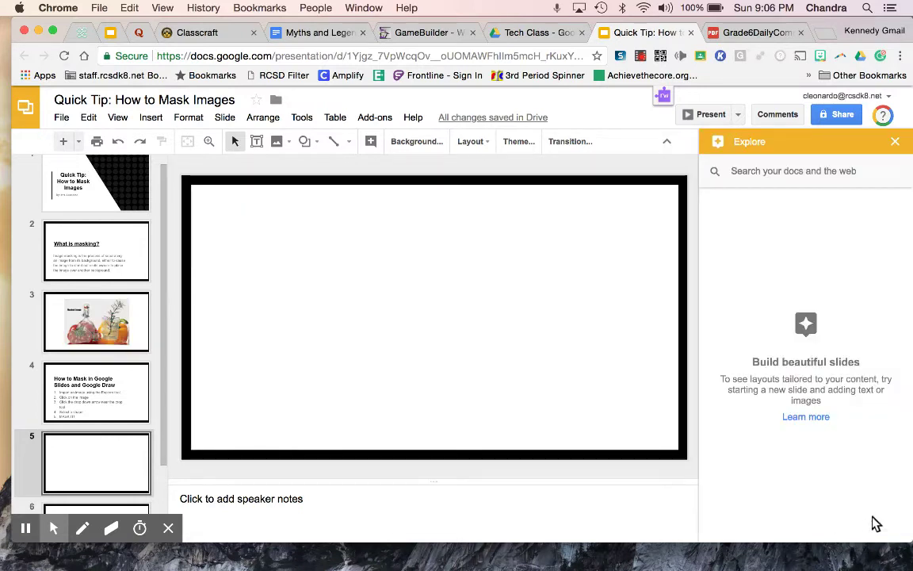
left_click(763, 174)
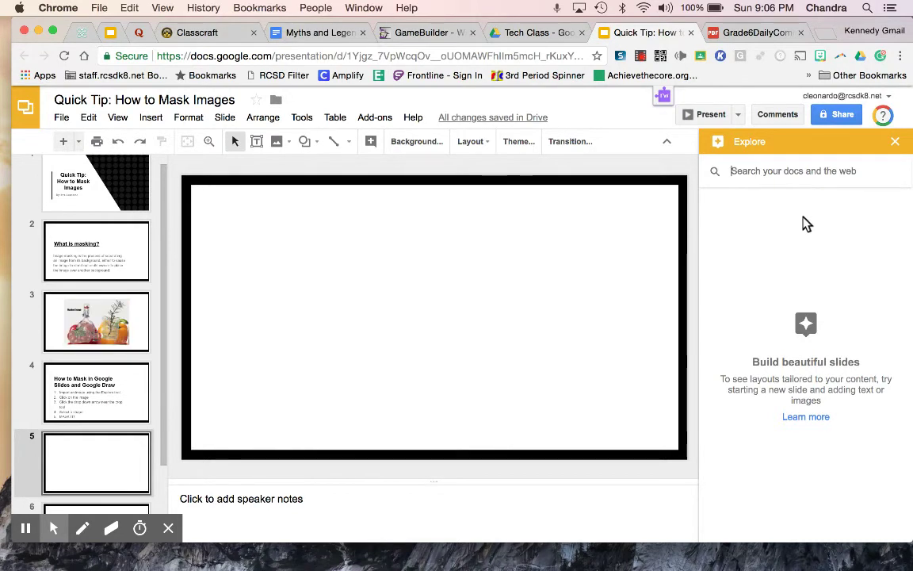
type("frenc")
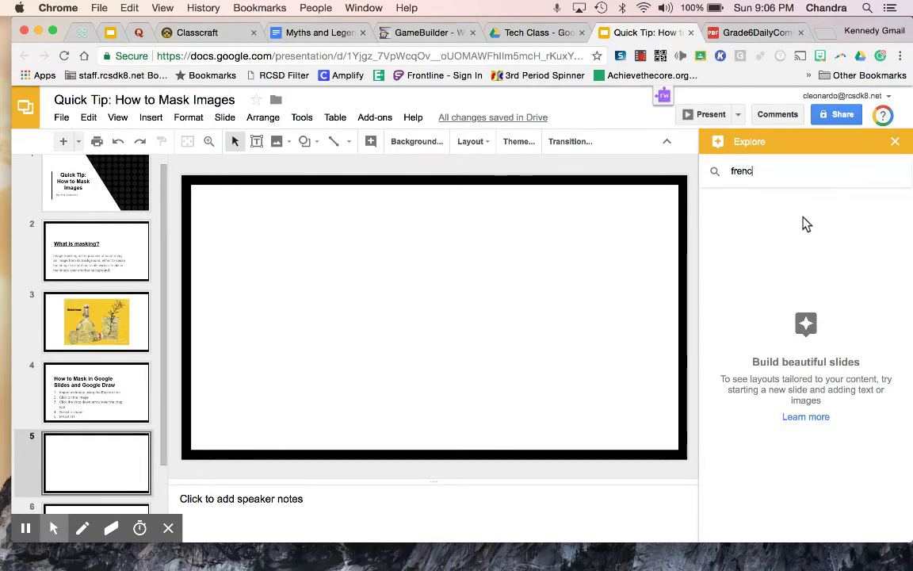
type("h bulldog")
key("Return")
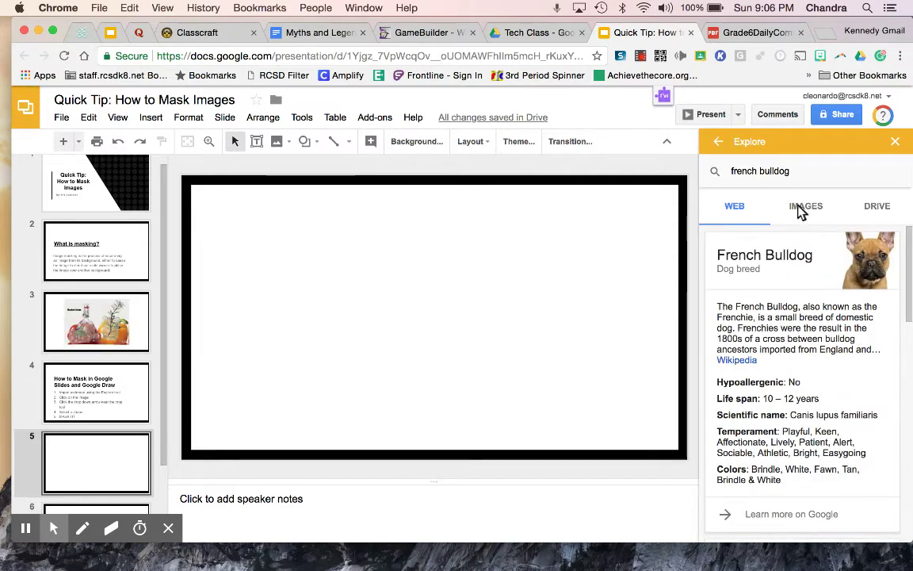
left_click(802, 208)
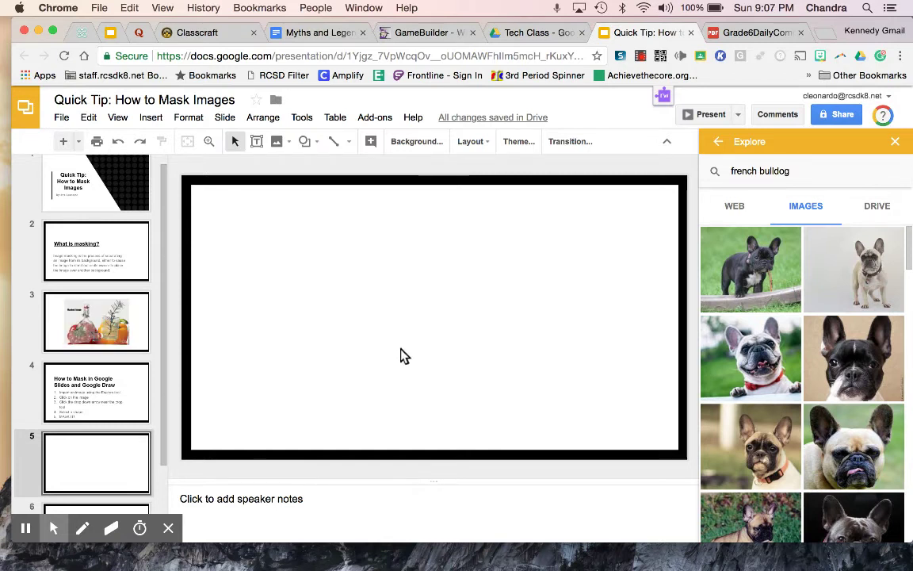
Place the smiling red-collared bulldog photo on the slide and centre it horizontally.
left_click_drag(403, 356, 402, 358)
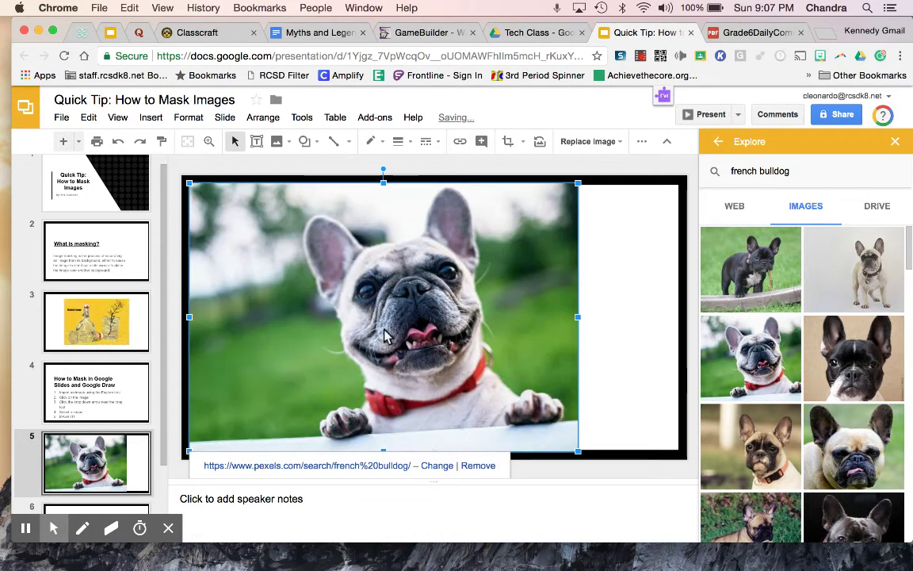
left_click(385, 337)
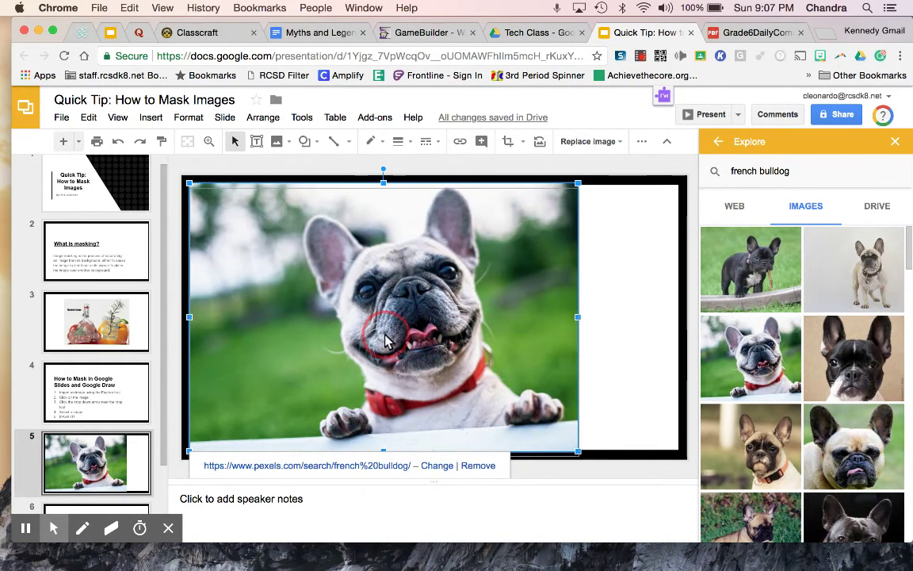
right_click(391, 326)
mouse_move(447, 317)
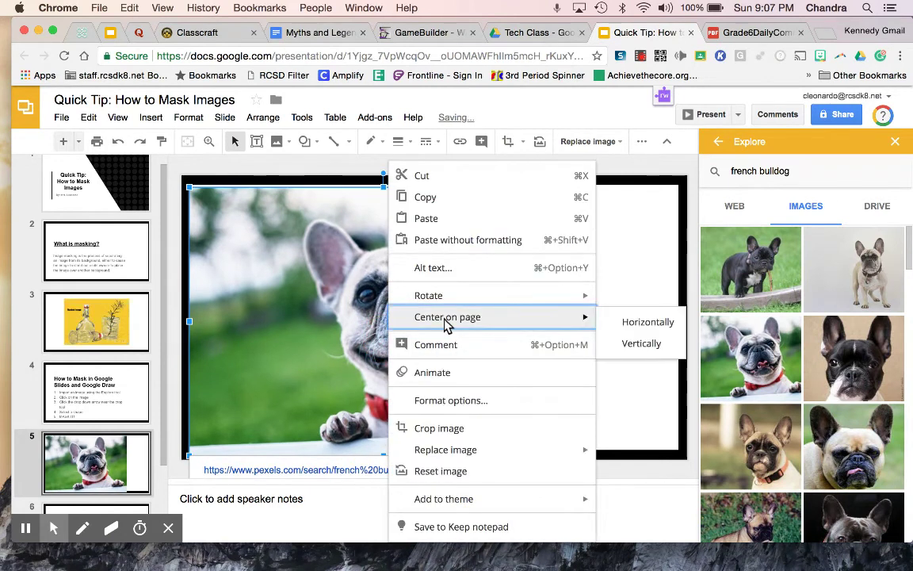
left_click(618, 321)
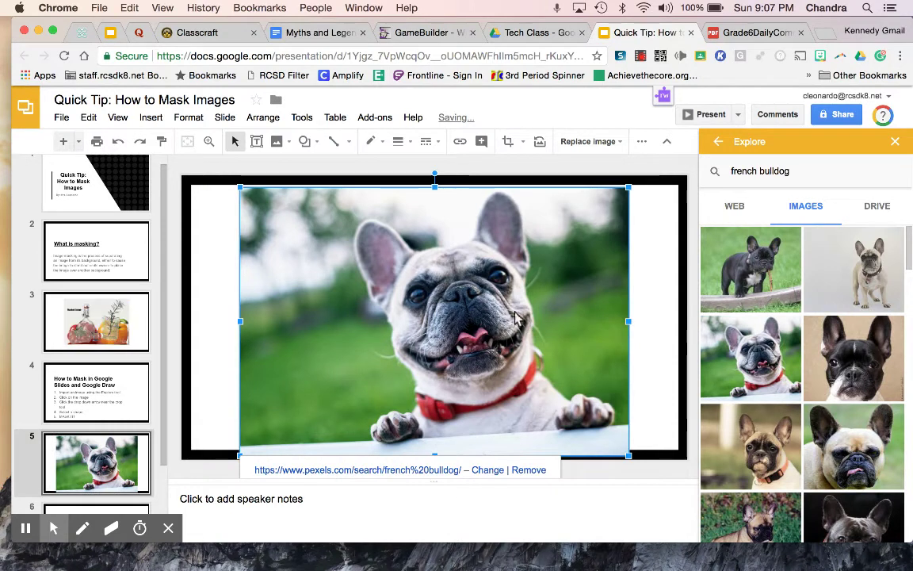
left_click(656, 355)
left_click(554, 340)
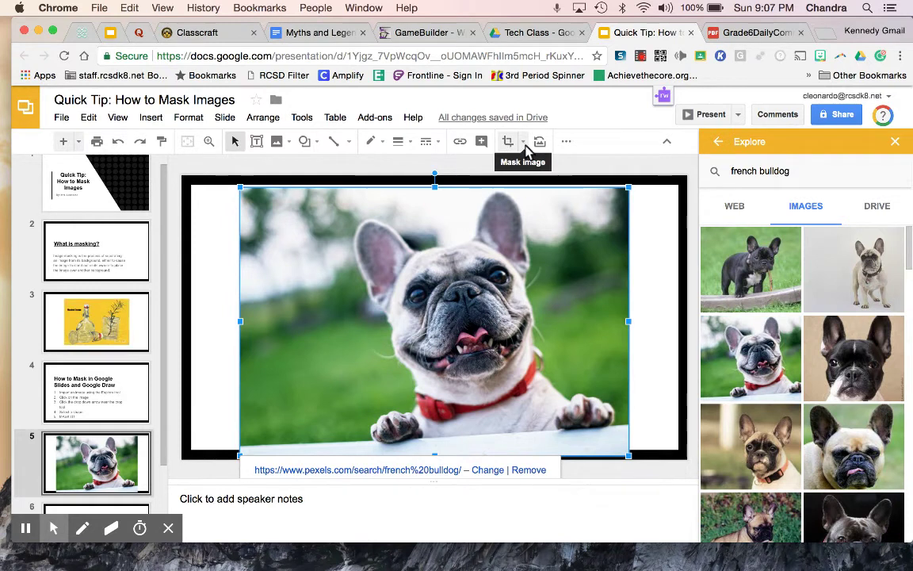
Mask the bulldog photo as an oval, then a heart, a ring and a parallelogram.
left_click(524, 143)
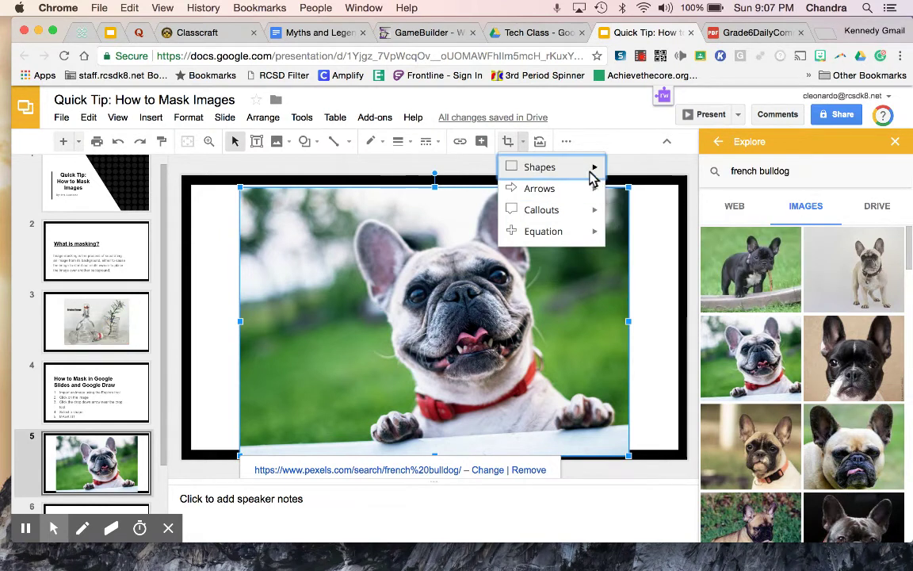
left_click(617, 195)
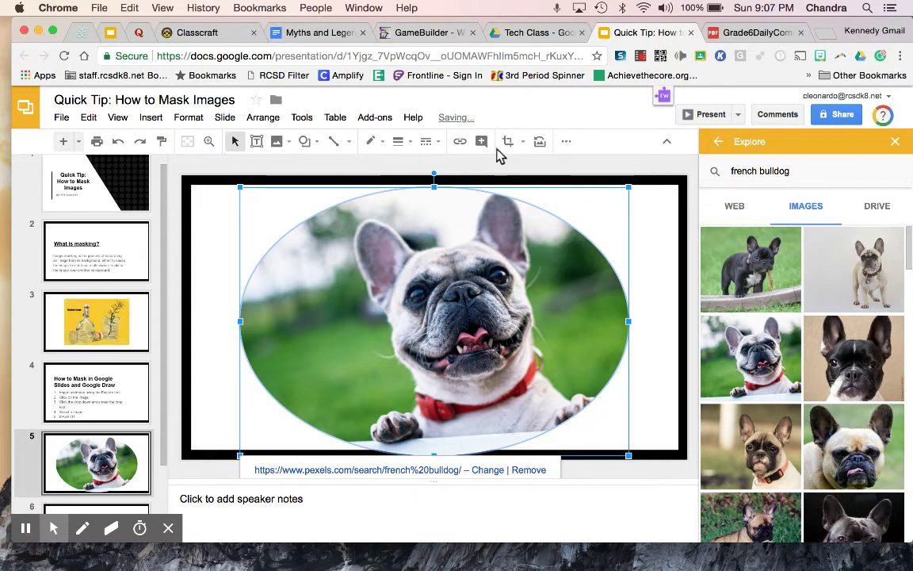
left_click(522, 141)
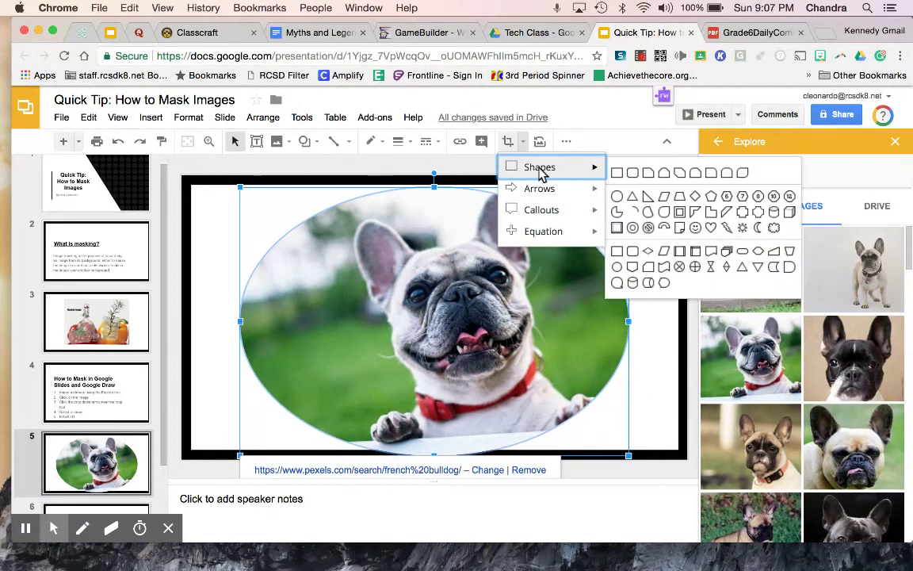
mouse_move(539, 167)
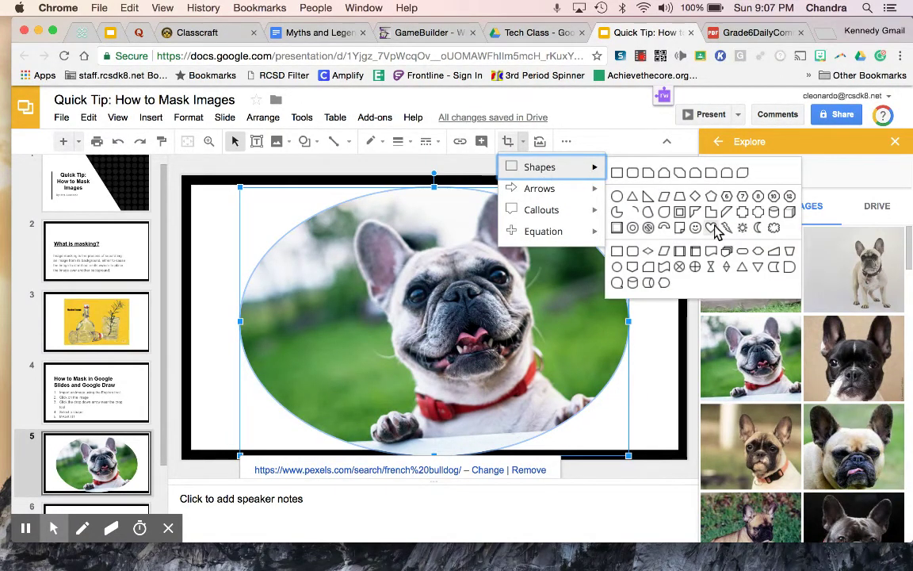
left_click(713, 229)
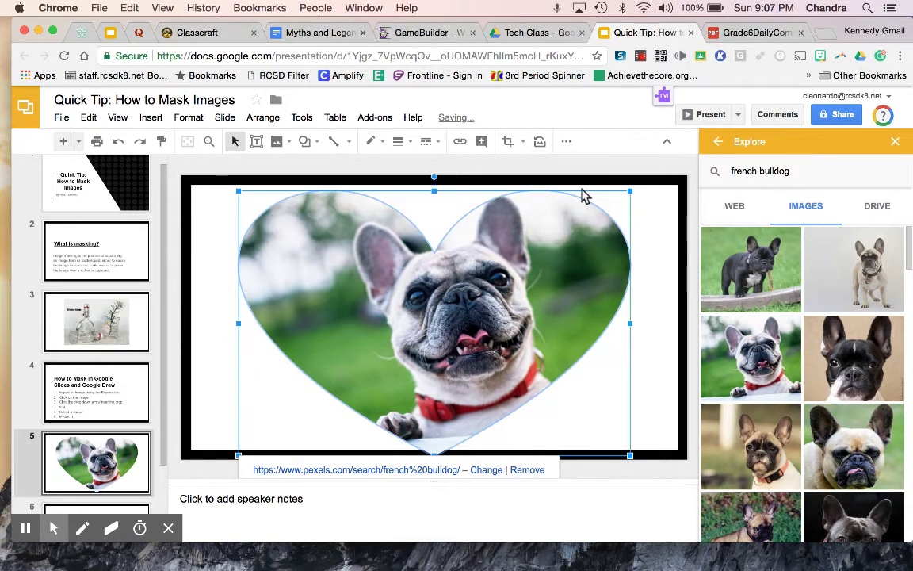
left_click(523, 141)
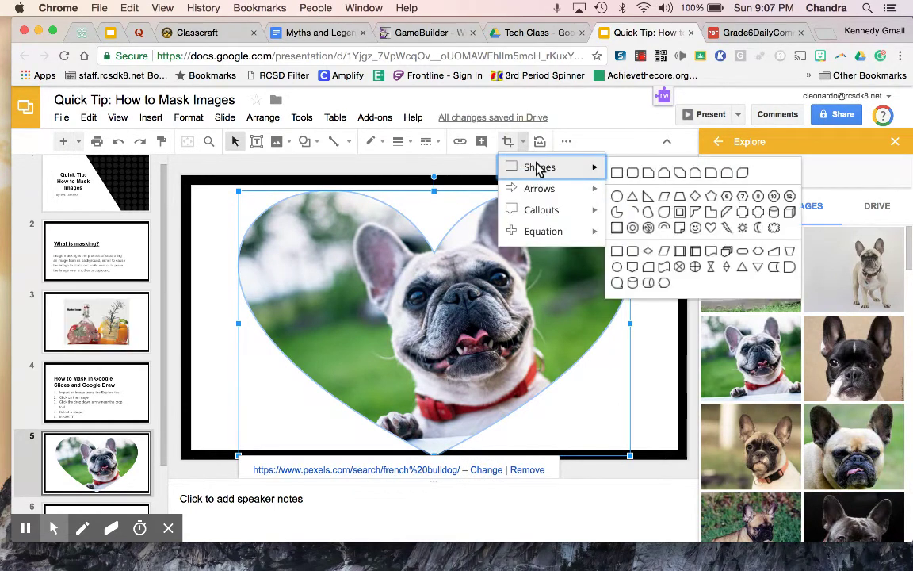
left_click(634, 228)
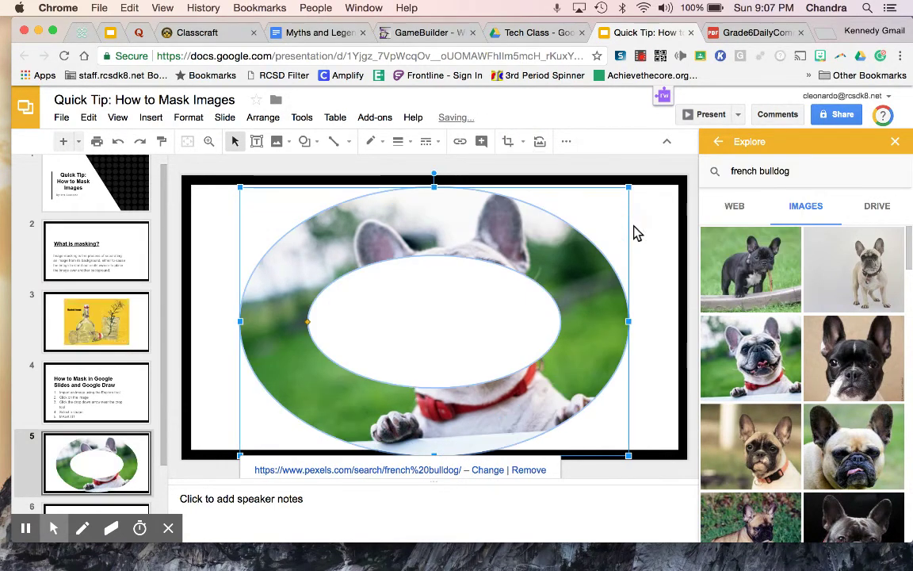
left_click(523, 142)
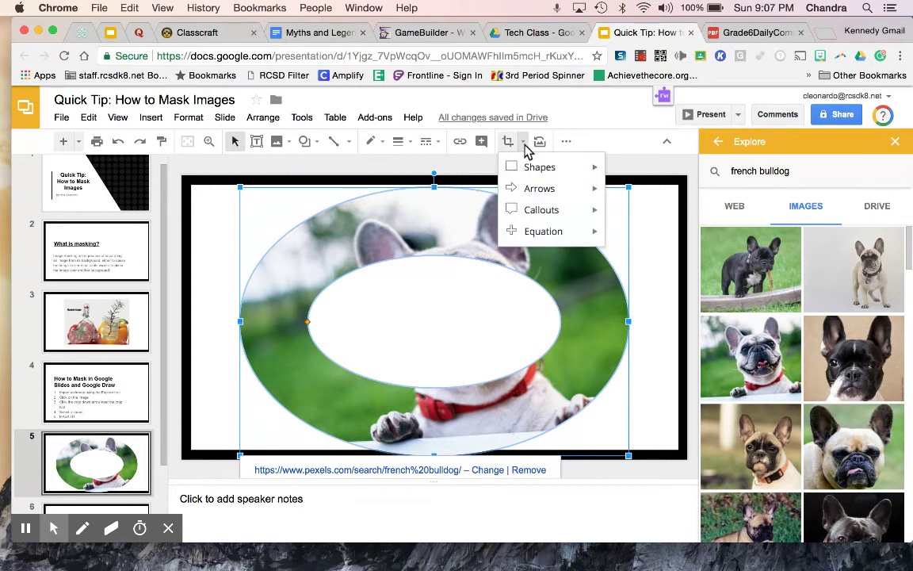
mouse_move(540, 168)
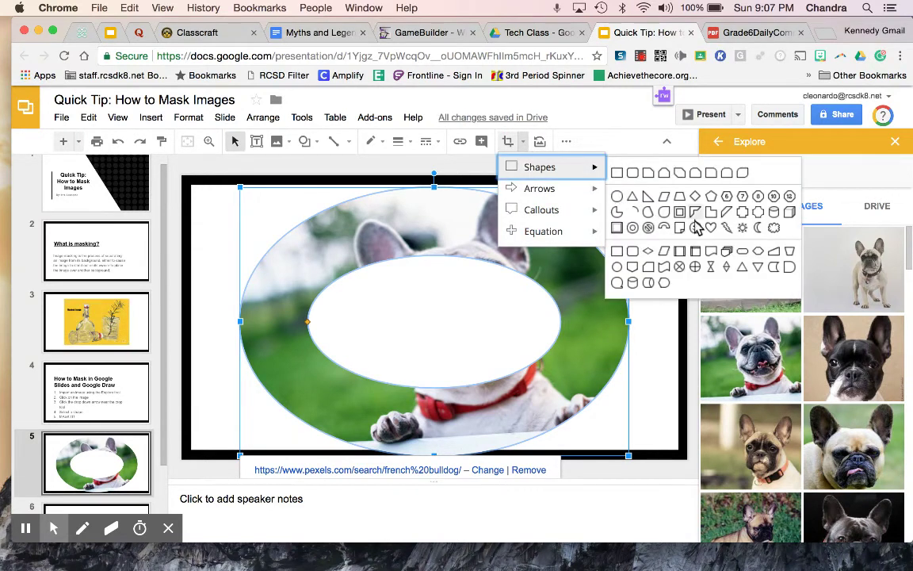
left_click(664, 196)
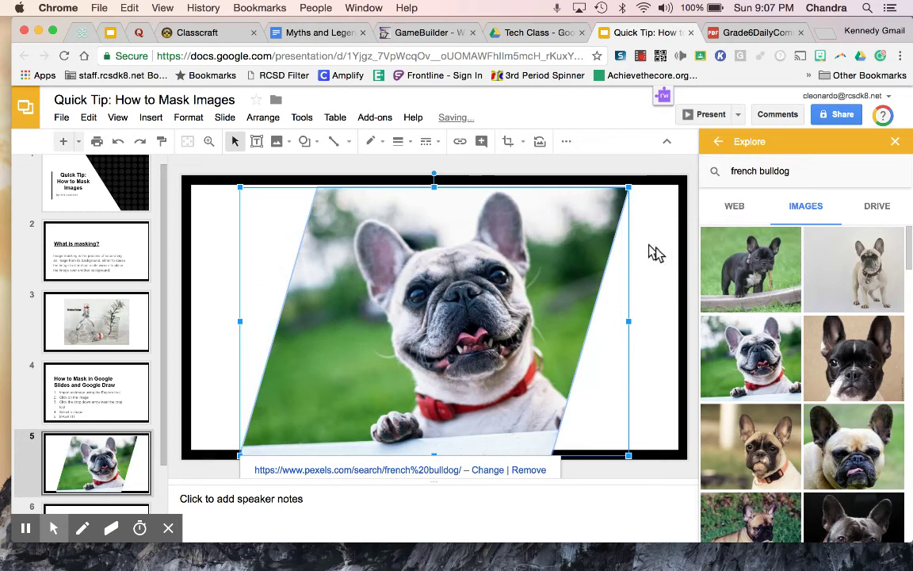
Try plus, starburst and notched-corner frame masks, finishing with a rounded rectangle.
left_click(523, 142)
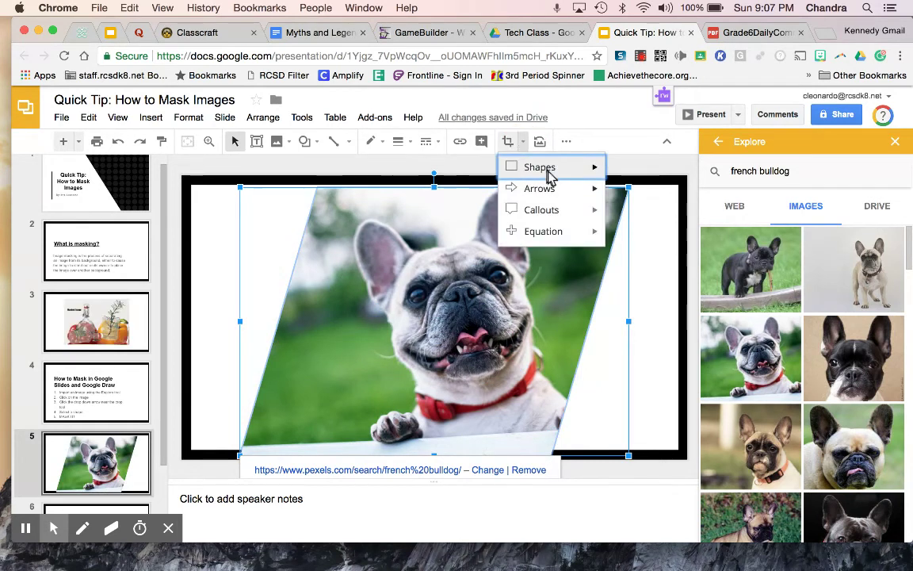
mouse_move(543, 230)
left_click(622, 239)
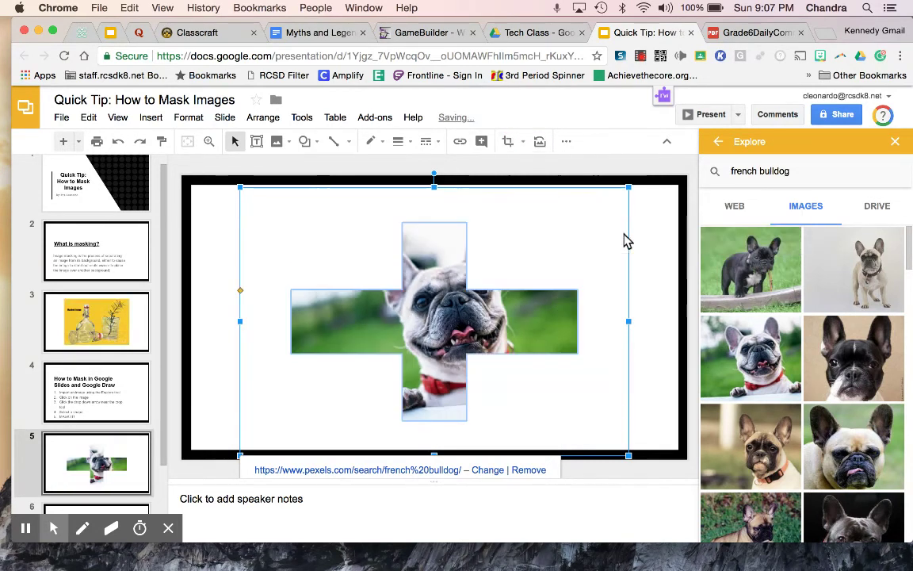
left_click(523, 143)
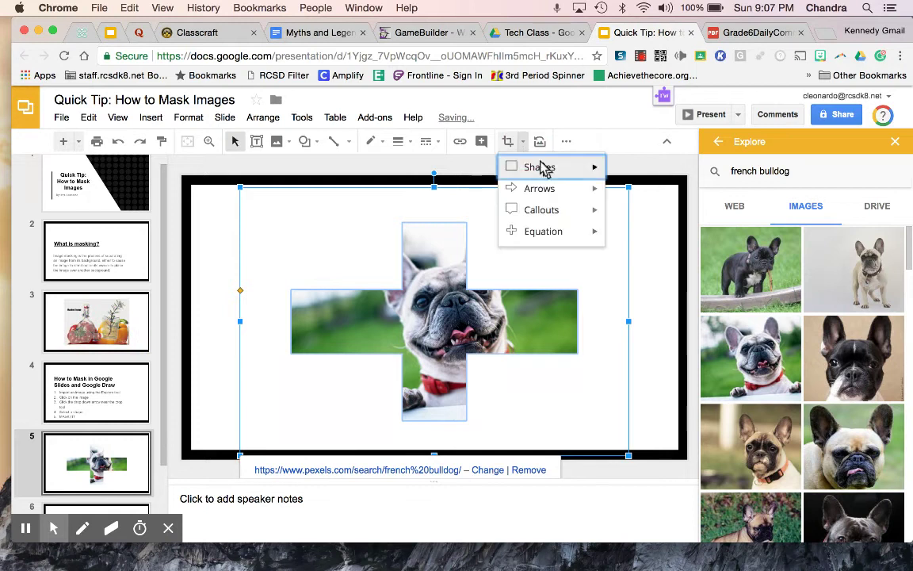
mouse_move(547, 210)
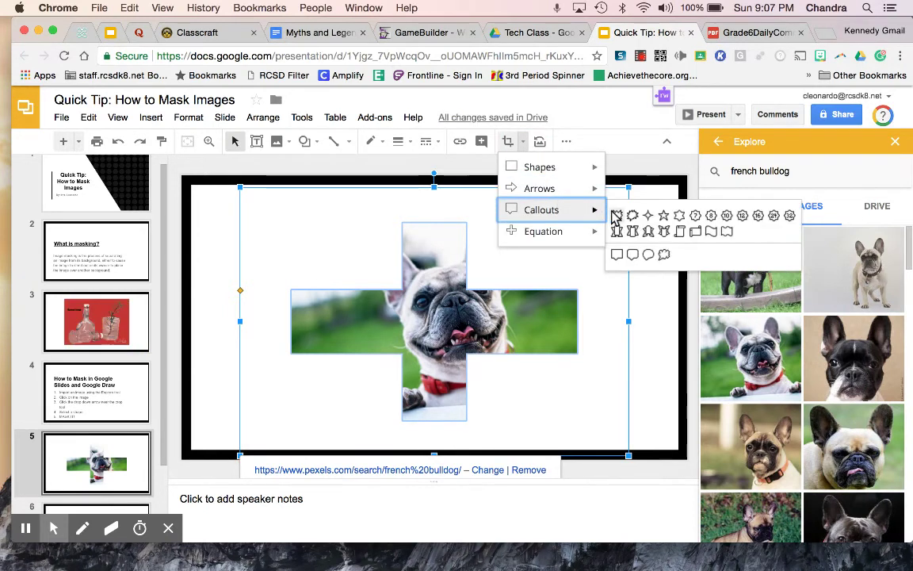
left_click(617, 216)
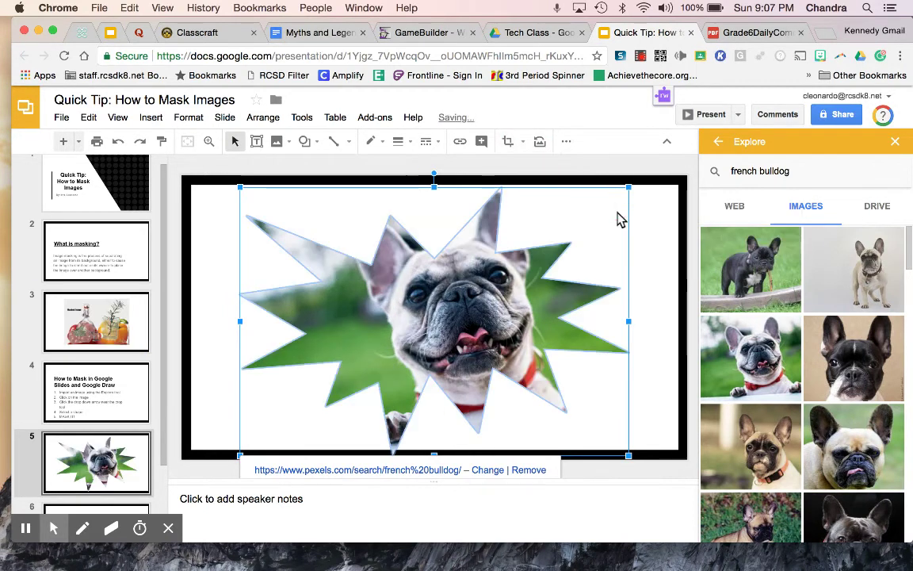
left_click(523, 142)
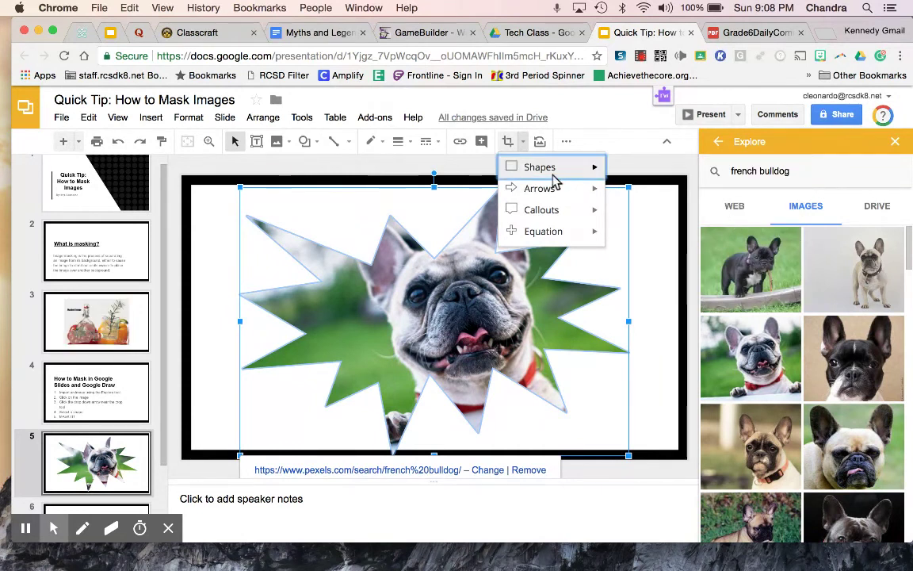
mouse_move(547, 167)
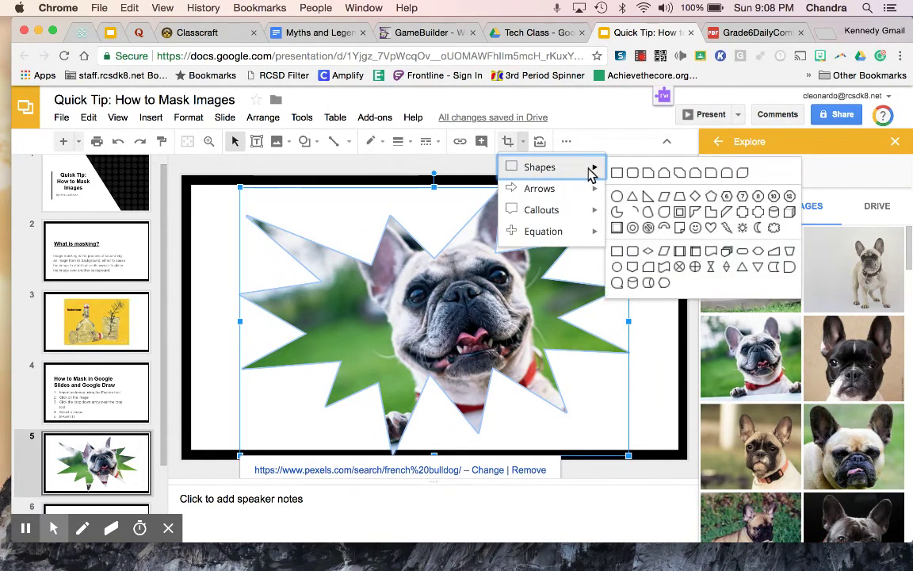
left_click(742, 210)
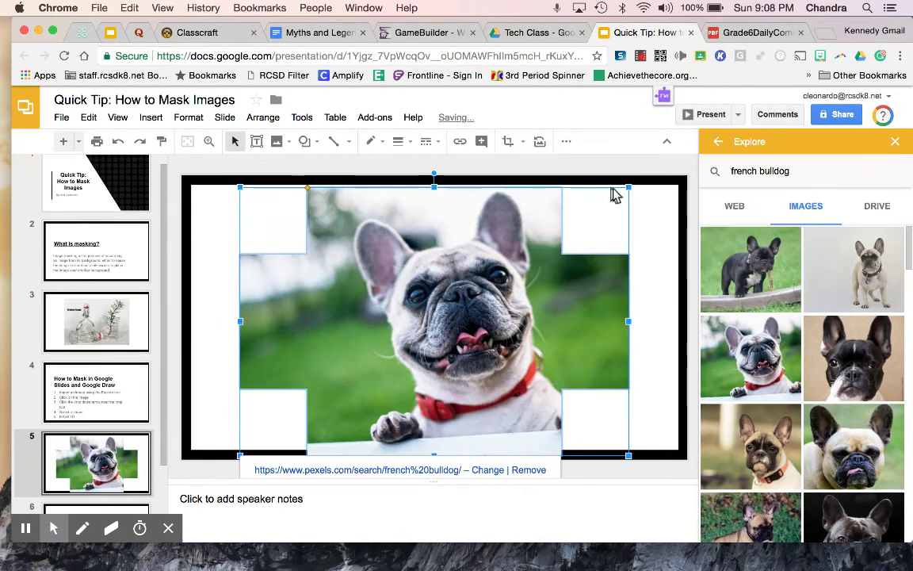
left_click(522, 142)
mouse_move(547, 168)
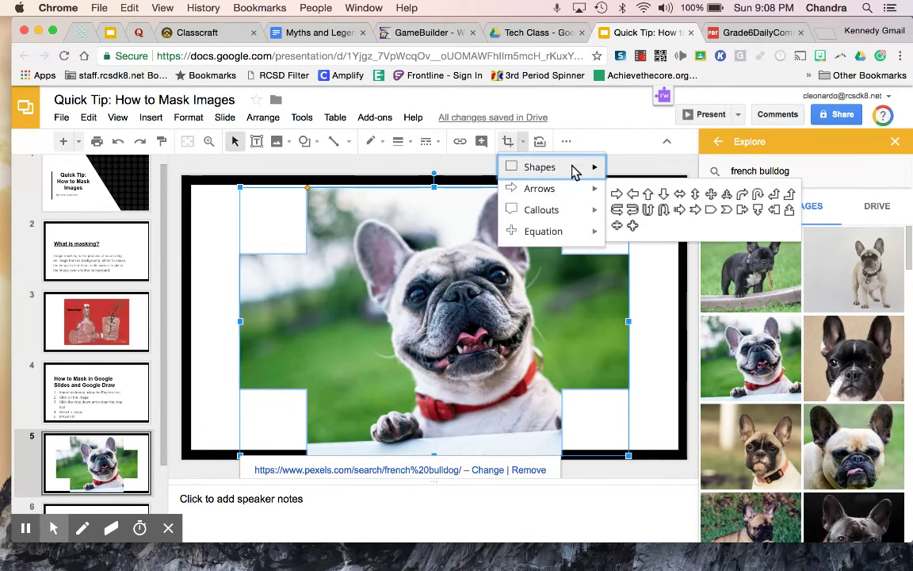
left_click(633, 172)
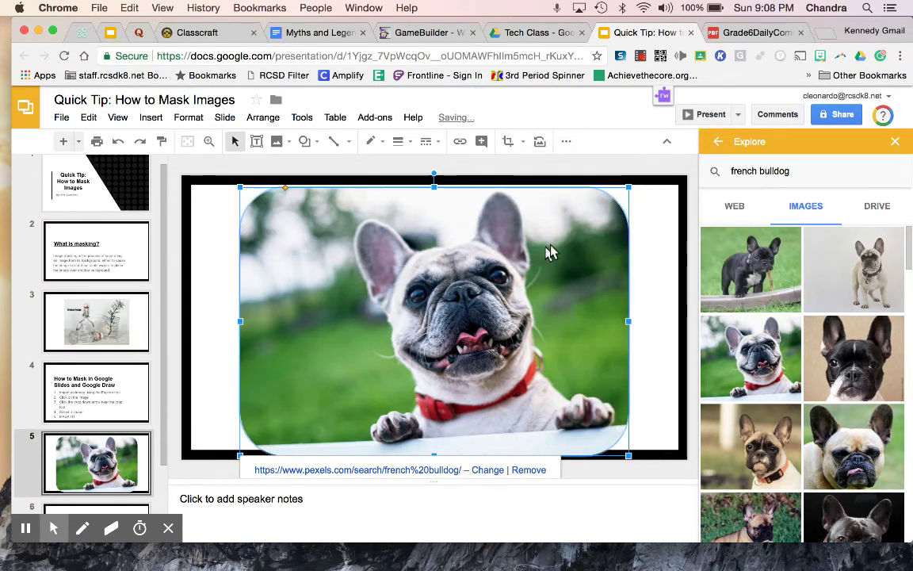
Give the masked photo an 8px border coloured red.
left_click(400, 144)
left_click(428, 252)
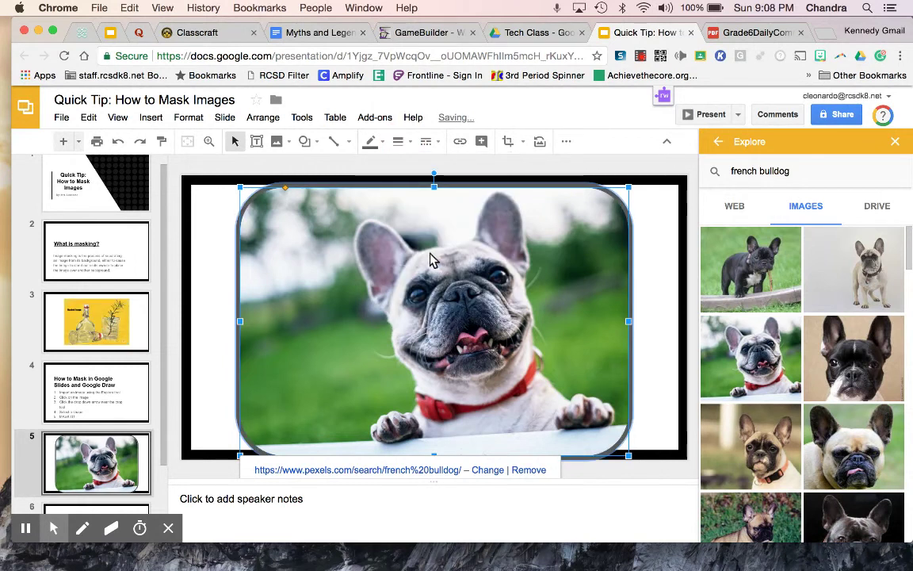
left_click(370, 141)
left_click(382, 192)
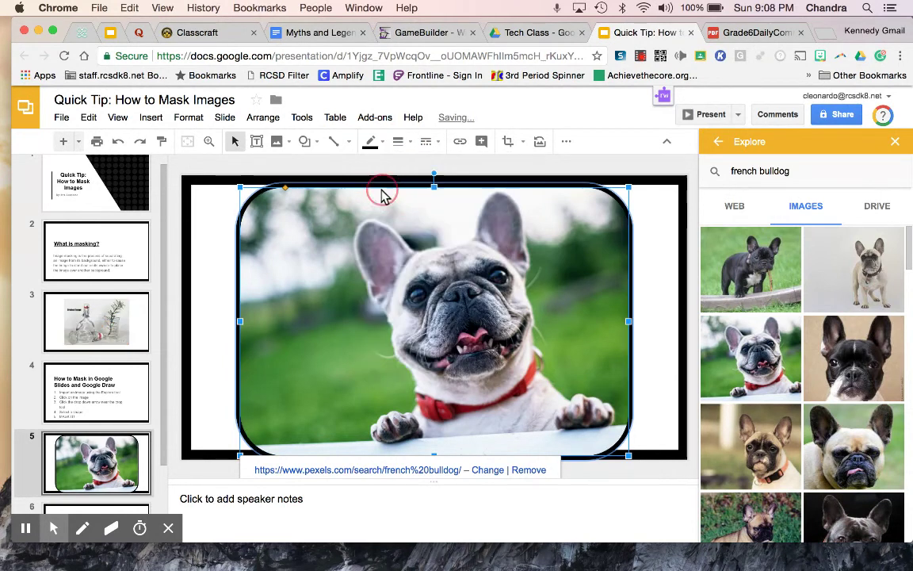
left_click(370, 141)
left_click(383, 206)
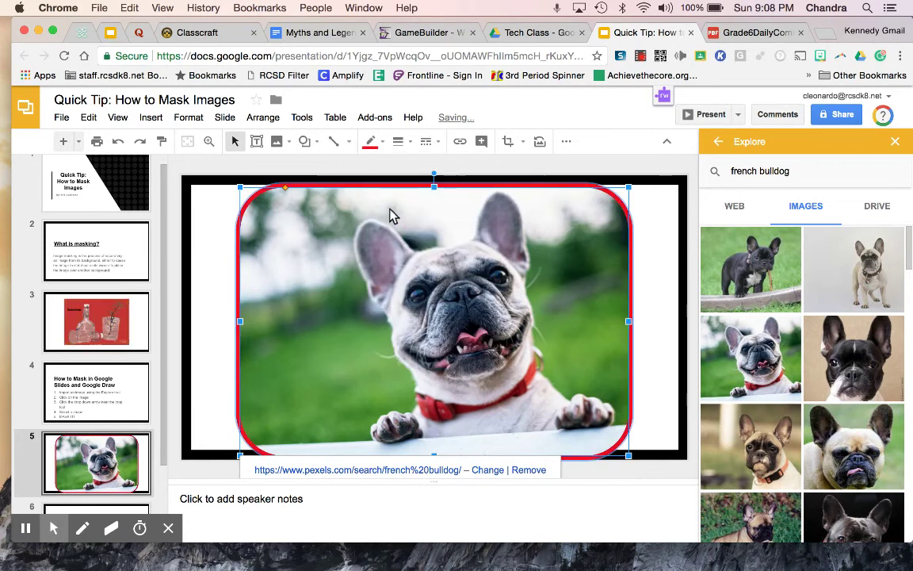
Make the red border dashed and shrink the masked photo to fit inside the slide.
left_click(394, 147)
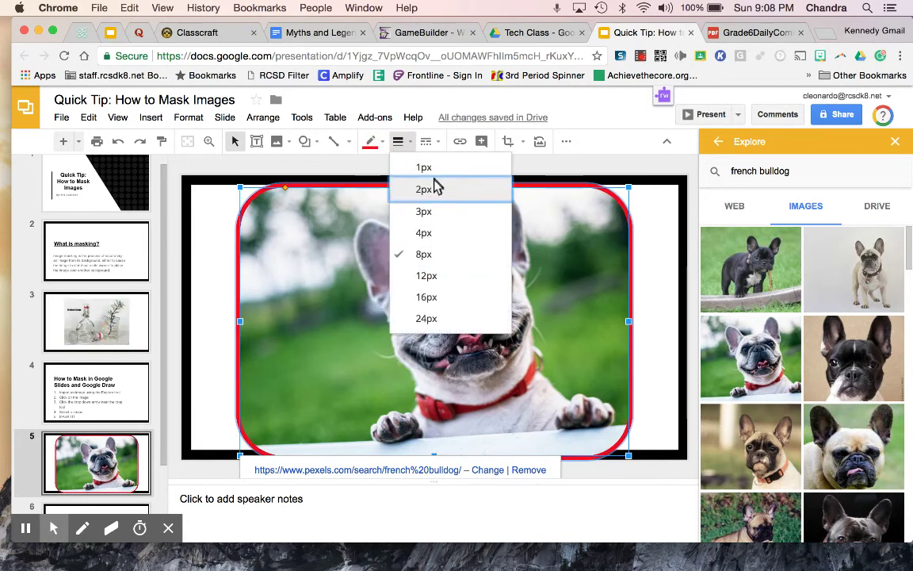
left_click(426, 145)
left_click(462, 207)
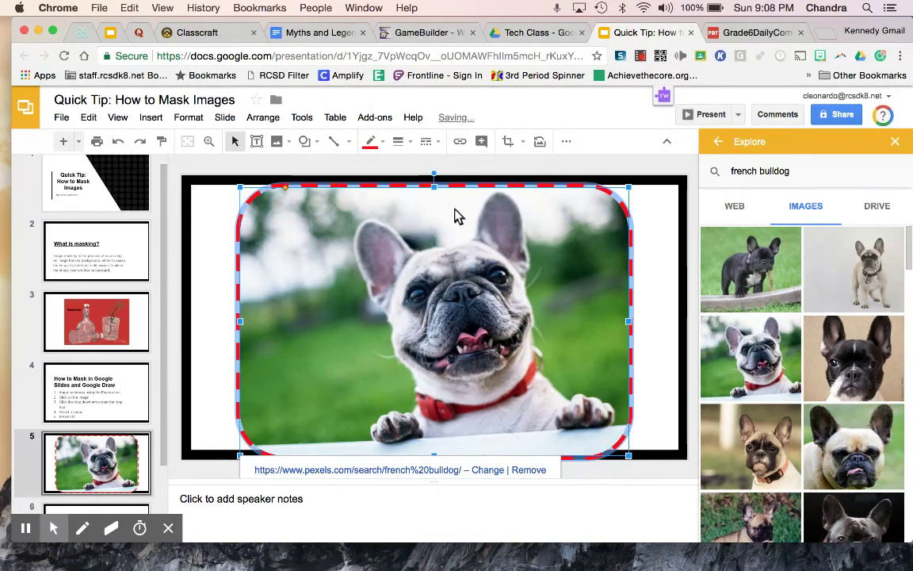
left_click(659, 311)
left_click(618, 320)
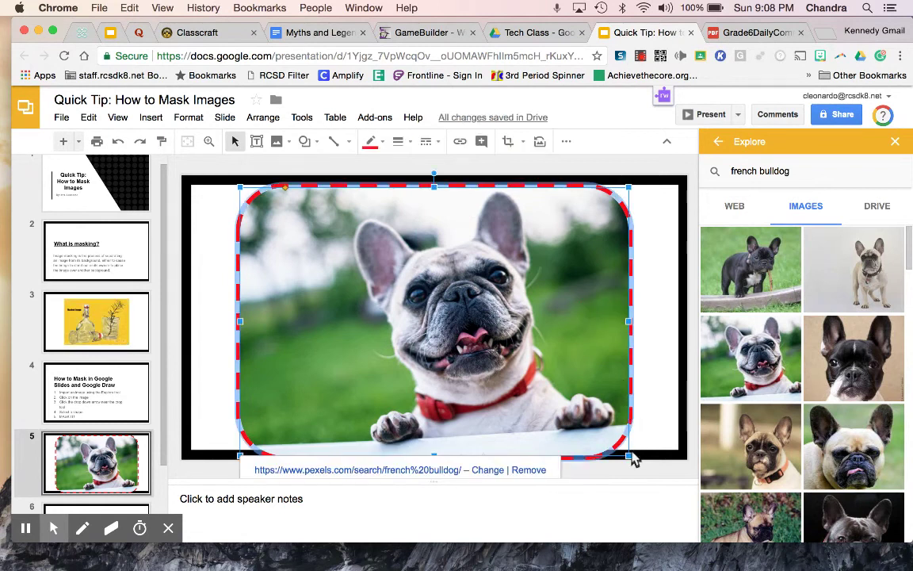
left_click_drag(574, 428, 520, 389)
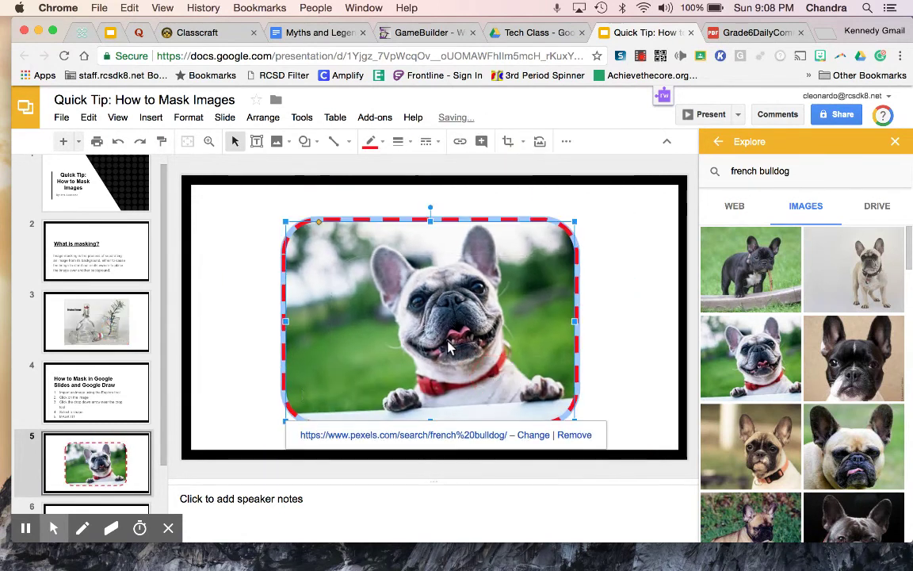
scroll(102, 434, "down", 2)
Select the Why Mask? slide in the filmstrip.
left_click(96, 474)
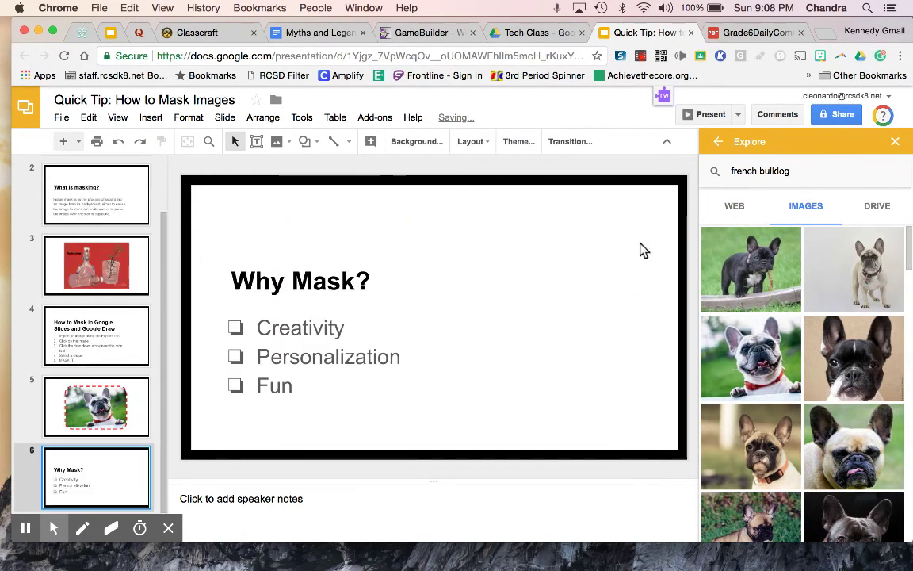